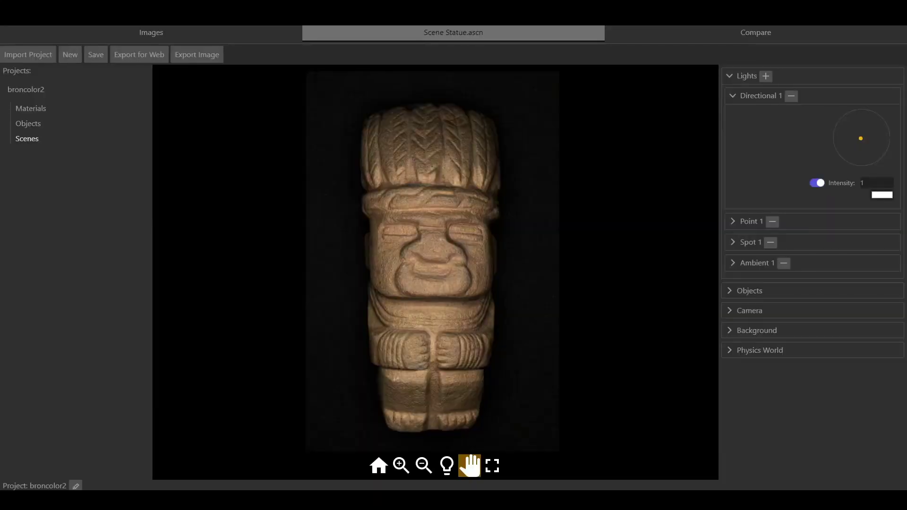
With the light tool active, nudge Point 1's z, x and y so it lights the headdress and face
left_click(446, 466)
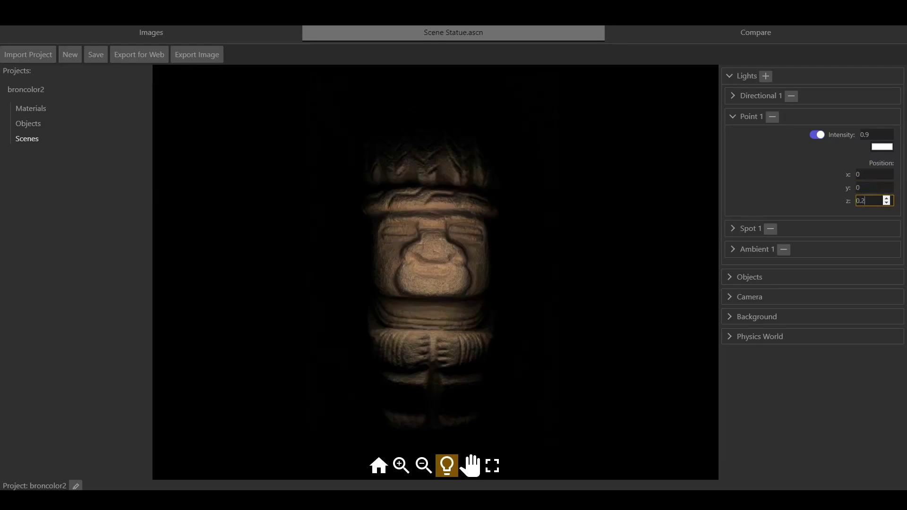
key("Up")
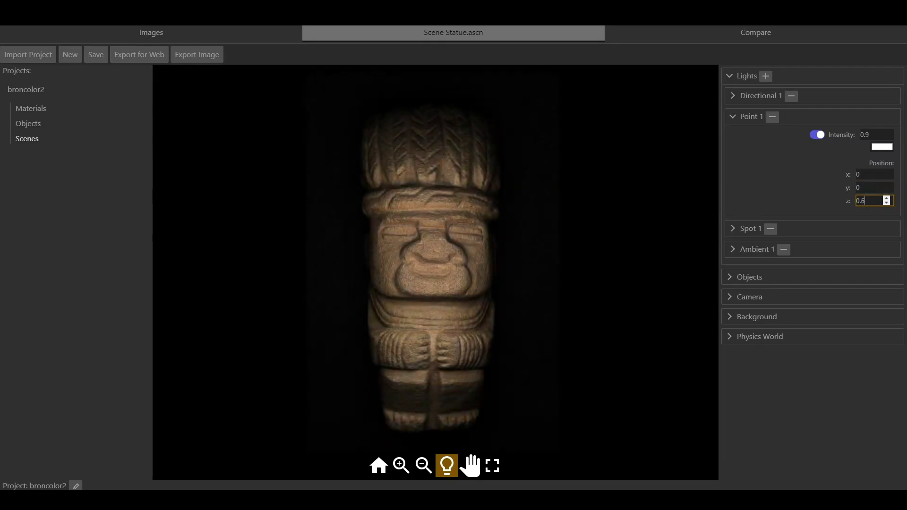
key("Down")
key("Down")
key("shift+Tab")
key("shift+Tab")
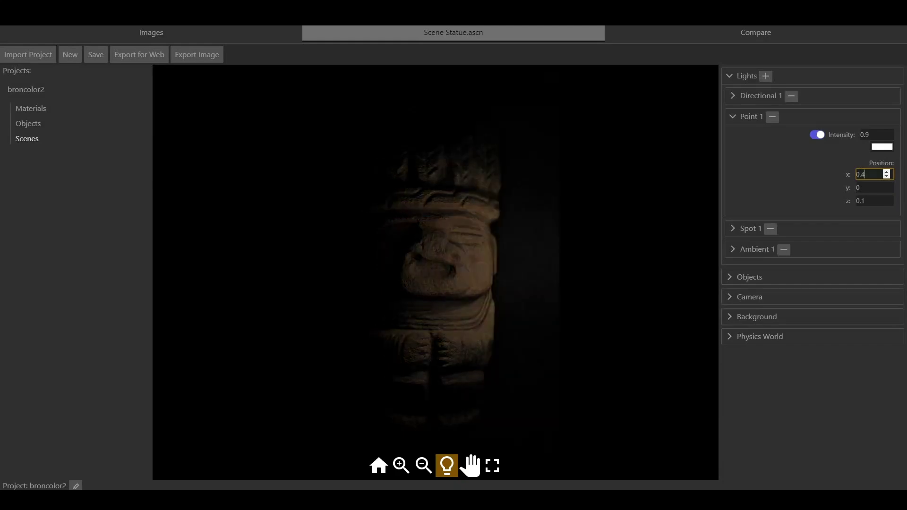
key("Down")
key("Down")
key("Down")
key("Up")
key("Up")
key("Up")
key("Tab")
key("Up")
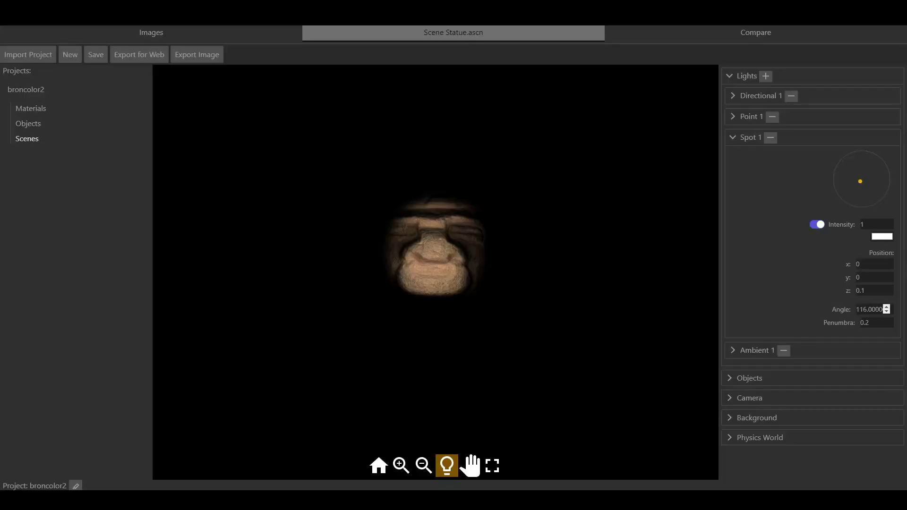
Set Spot 1's cone angle to 98 and try penumbra 0.4 before restoring it to 1
left_click(872, 309)
key("Up")
key("Up")
key("Up")
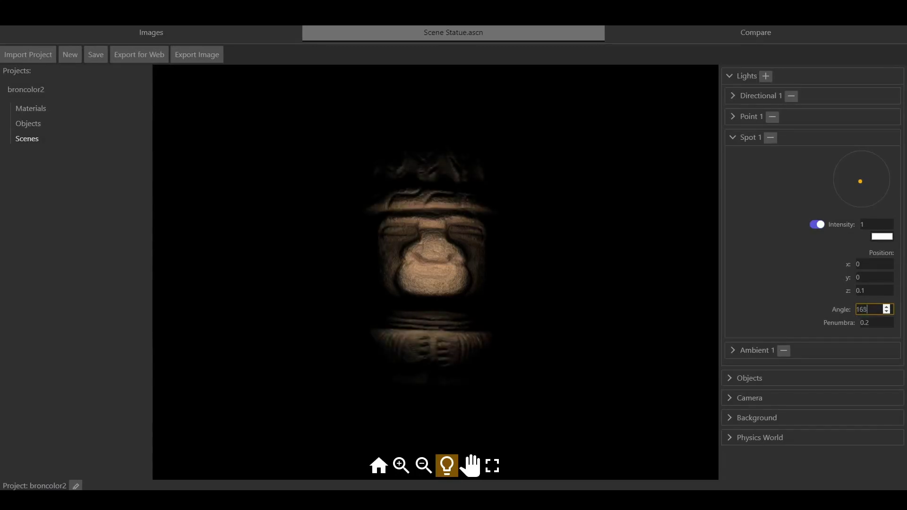
key("Down")
key("Down")
key("Down")
key("Tab")
key("Up")
key("Up")
key("Up")
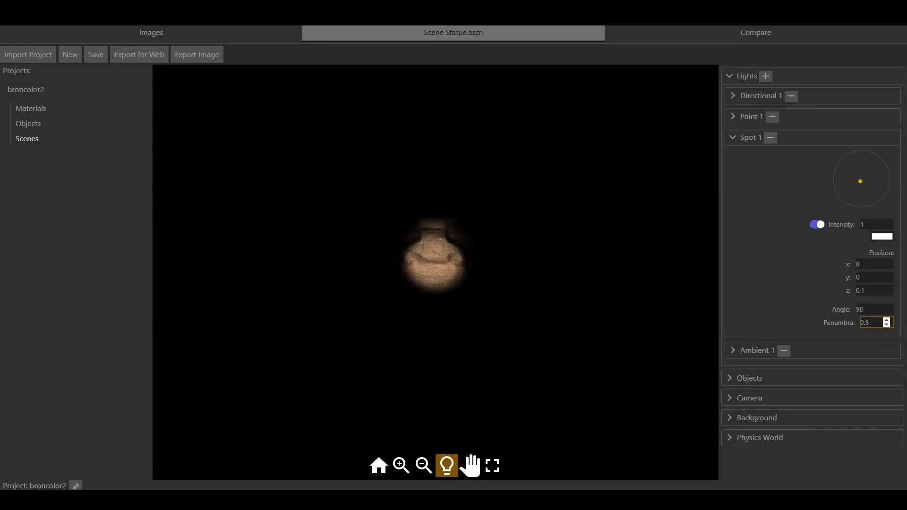
key("BackSpace")
type("0.4")
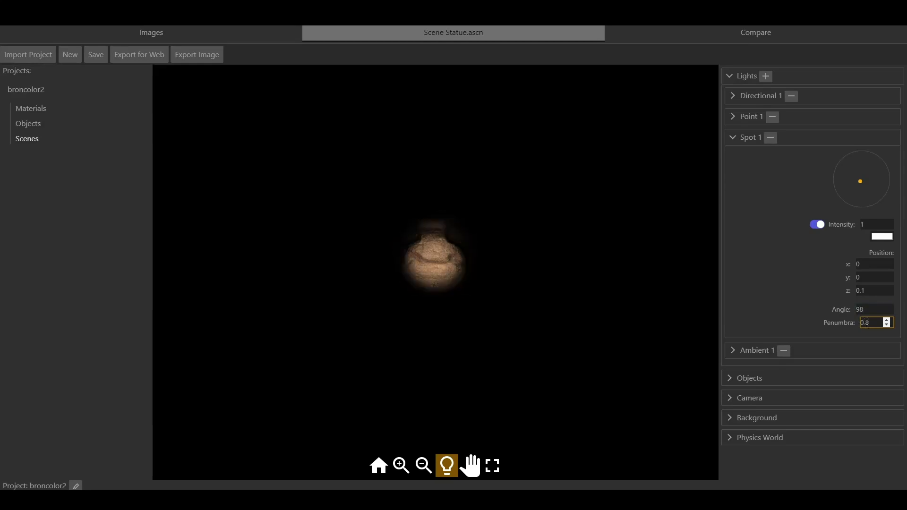
key("BackSpace")
key("BackSpace")
key("BackSpace")
type("1")
Aim the spotlight lower at the statue's body, then brighten the ambient light
mouse_move(861, 182)
left_mouse_down()
mouse_move(861, 153)
mouse_move(859, 202)
left_mouse_up()
left_click(870, 264)
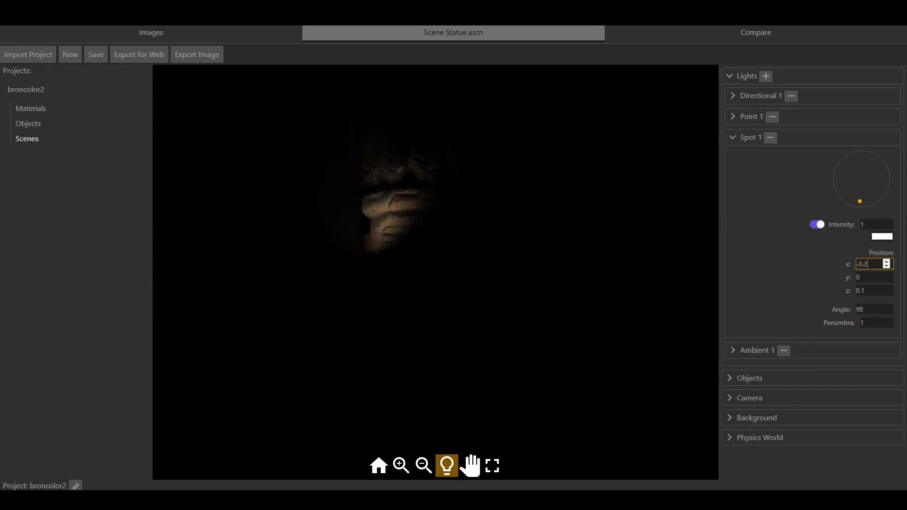
key("Tab")
key("Down")
key("Down")
key("Down")
key("Up")
key("Up")
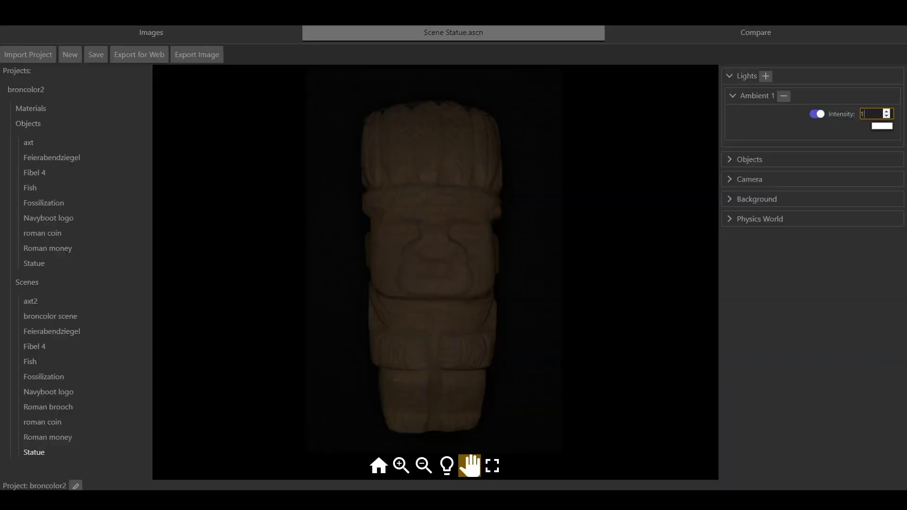
key("Up")
key("Up")
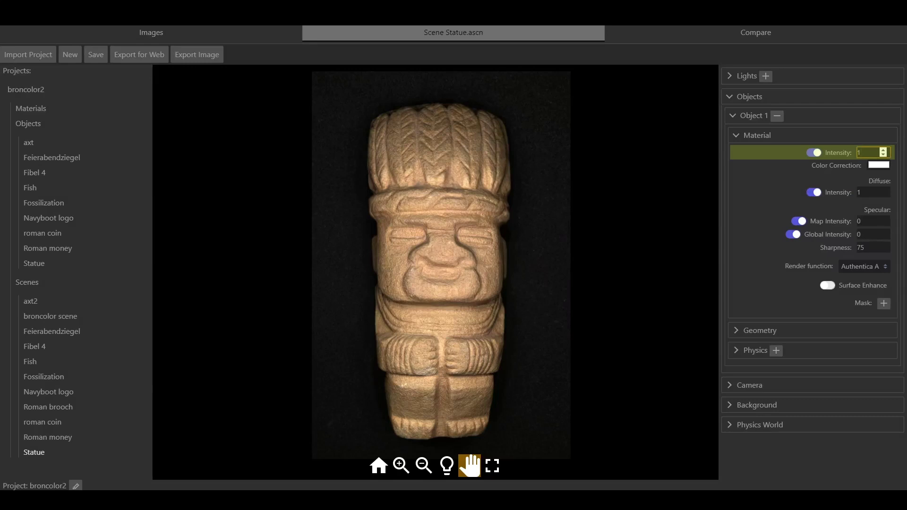
Settle the material's diffuse intensity at 0.8 and lower the specular map intensity to 0.6
key("Up")
key("Up")
key("Up")
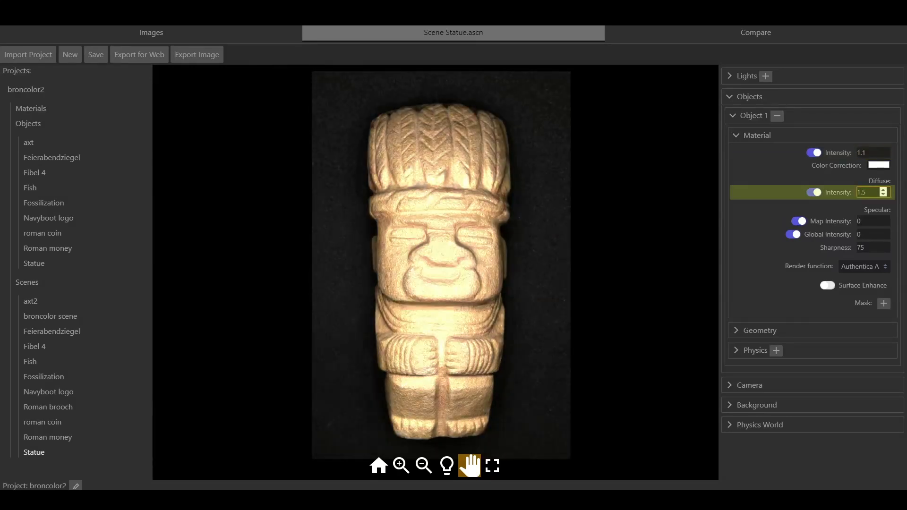
key("Down")
key("Down")
key("Down")
key("Down")
key("Down")
key("Down")
key("Down")
key("Down")
key("Down")
key("Down")
key("Down")
key("Down")
key("Up")
key("Up")
key("Up")
key("Up")
key("Up")
key("Up")
key("Tab")
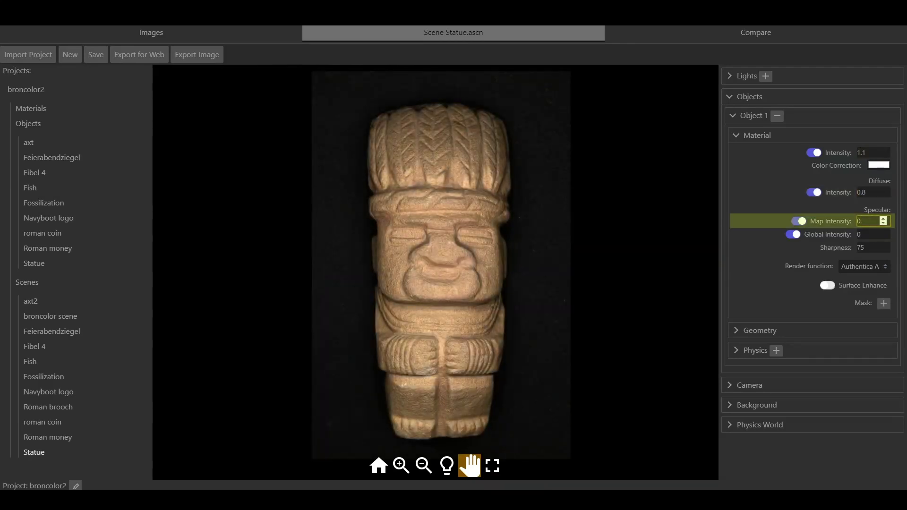
type("1.5")
key("Down")
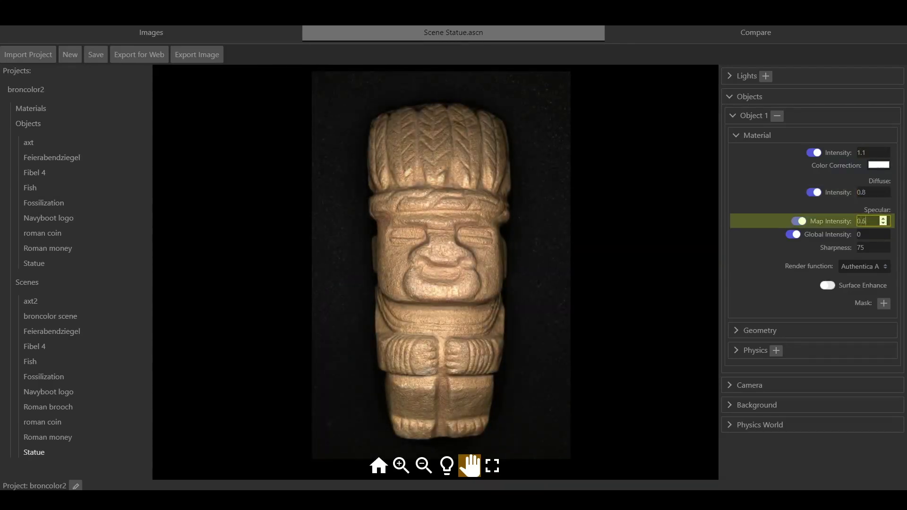
type("1.1")
key("Down")
key("Down")
Test the global specular intensity up to 0.4 and sharpen the specular highlights
key("Tab")
key("Up")
key("Down")
key("Up")
key("Down")
key("Up")
key("Down")
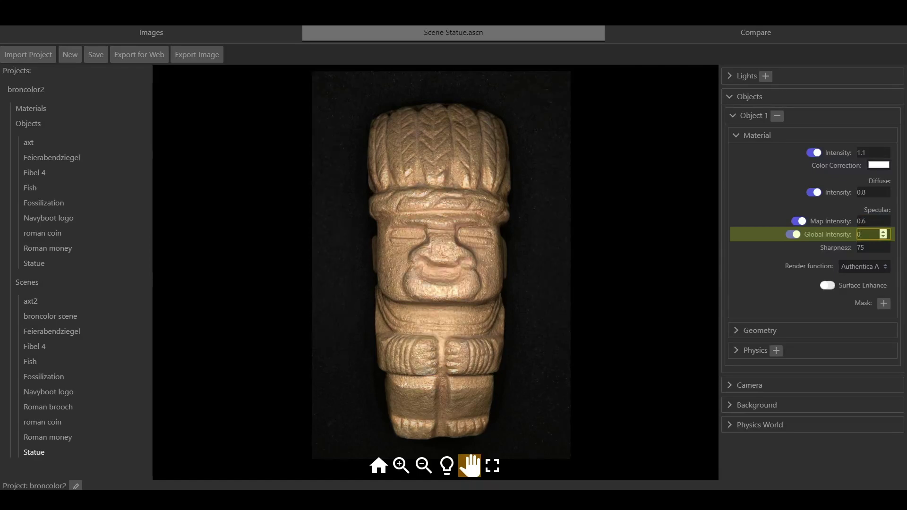
key("Up")
key("Up")
key("Up")
key("Tab")
key("Down")
key("Down")
key("Down")
key("Down")
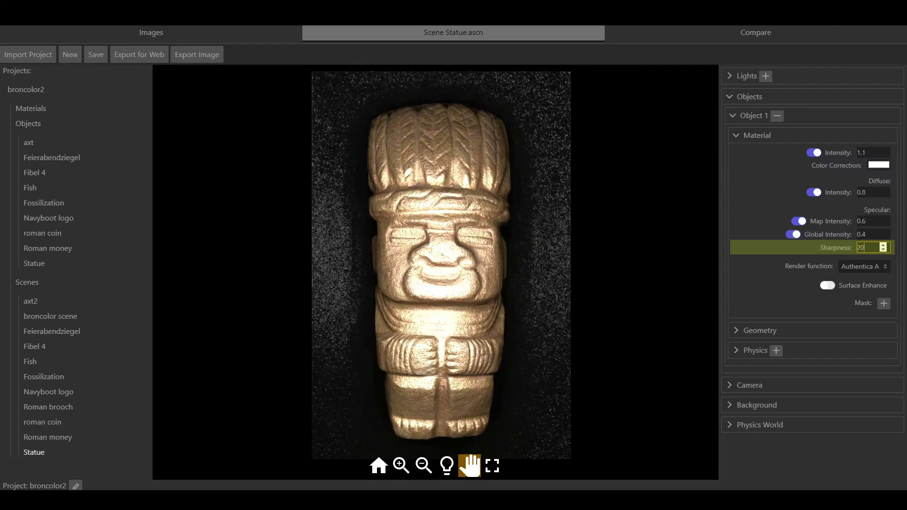
key("Up")
key("Up")
key("Up")
key("Up")
key("Up")
key("Up")
key("Up")
key("Up")
key("Up")
key("Up")
key("Up")
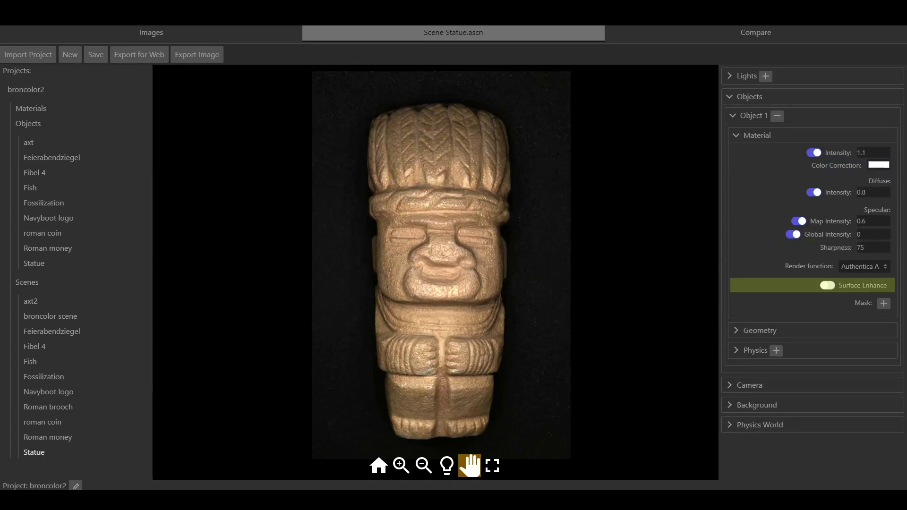
Toggle surface enhancement to inspect relief, then browse for a mask image for the statue
key("space")
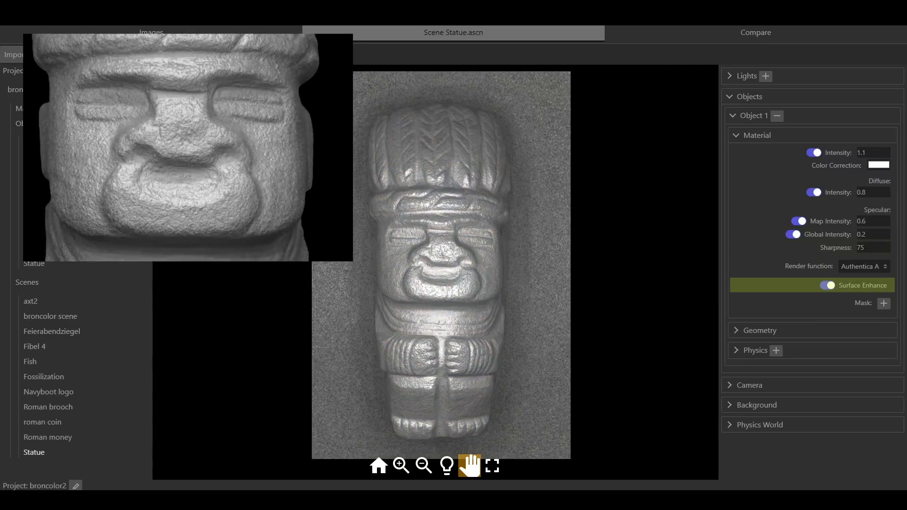
key("space")
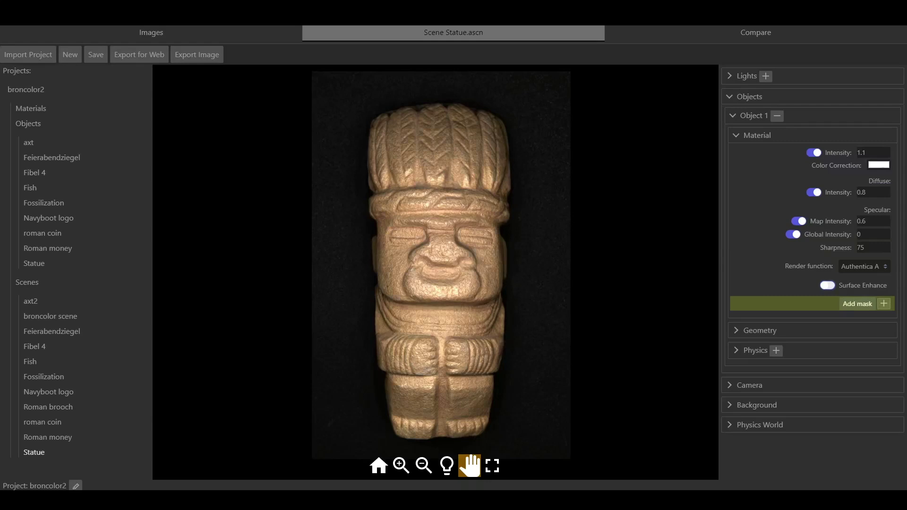
key("space")
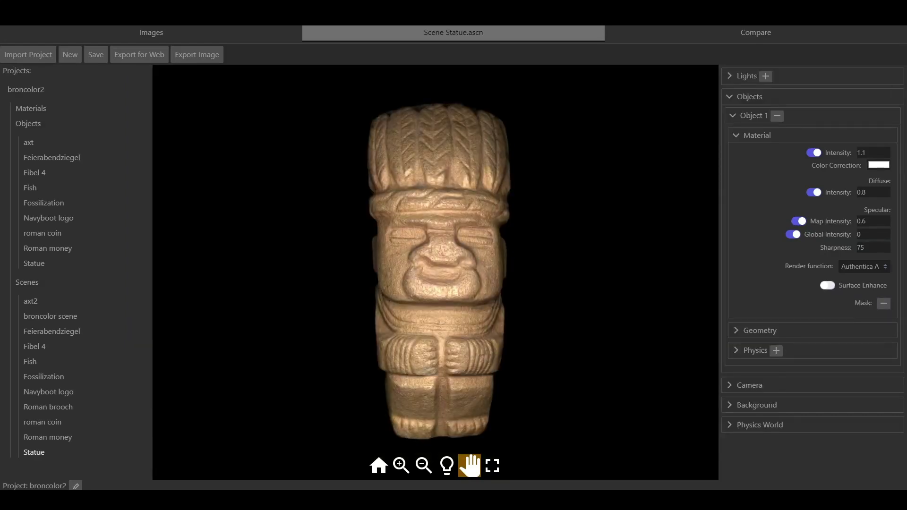
type("0.7")
Test the statue's depth, x offset and rotation angle, returning it centred and upright
key("Down")
key("Down")
key("Down")
key("Down")
key("Down")
key("Down")
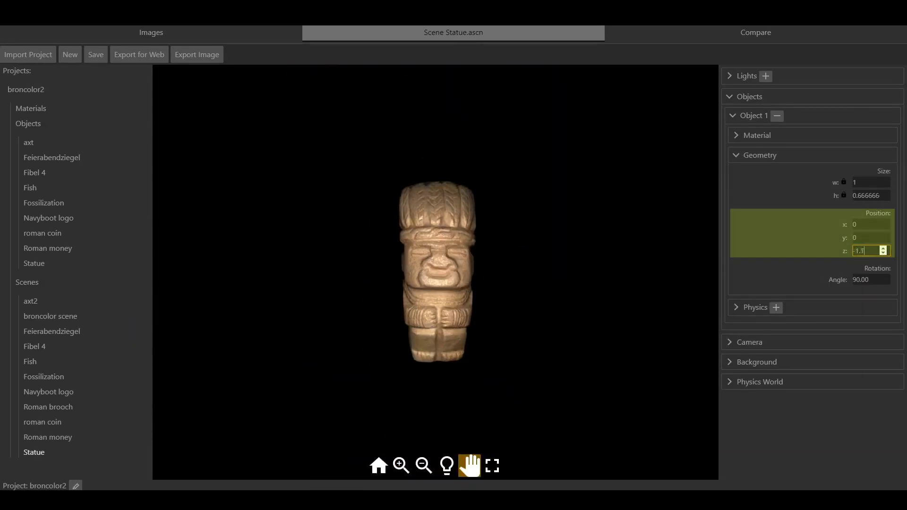
key("Down")
key("Down")
key("Down")
key("Up")
key("Up")
key("Up")
key("Up")
key("Up")
key("Up")
key("Up")
key("Up")
key("Up")
key("shift+Tab")
key("shift+Tab")
key("Down")
key("Down")
key("Up")
key("Up")
key("Tab")
key("Tab")
key("Down")
key("Down")
key("Down")
key("Tab")
key("Up")
key("Up")
key("Up")
key("Up")
key("Up")
key("Up")
key("Up")
key("Up")
key("Up")
key("Down")
key("Down")
key("Down")
key("Down")
key("Down")
key("Down")
key("Down")
key("Down")
key("Down")
left_click(733, 116)
Set the scene background colour to the light grey swatch
left_click(757, 163)
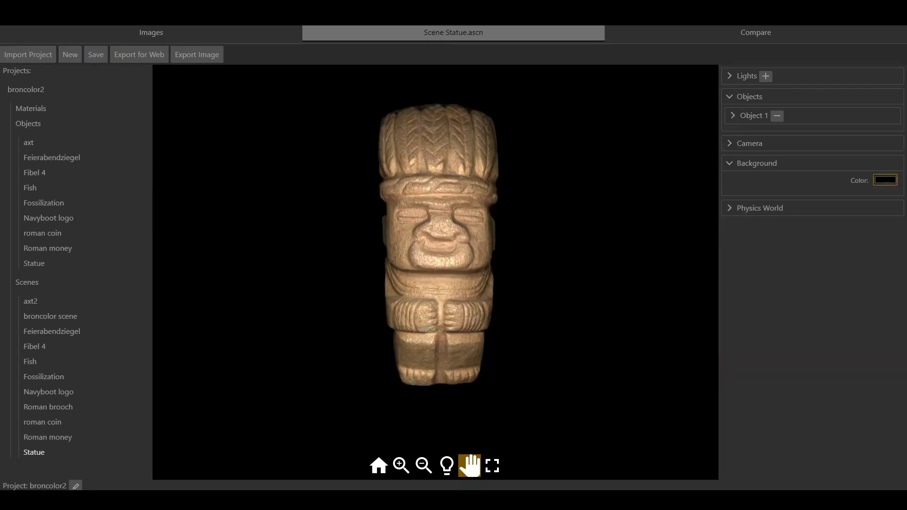
left_click(885, 180)
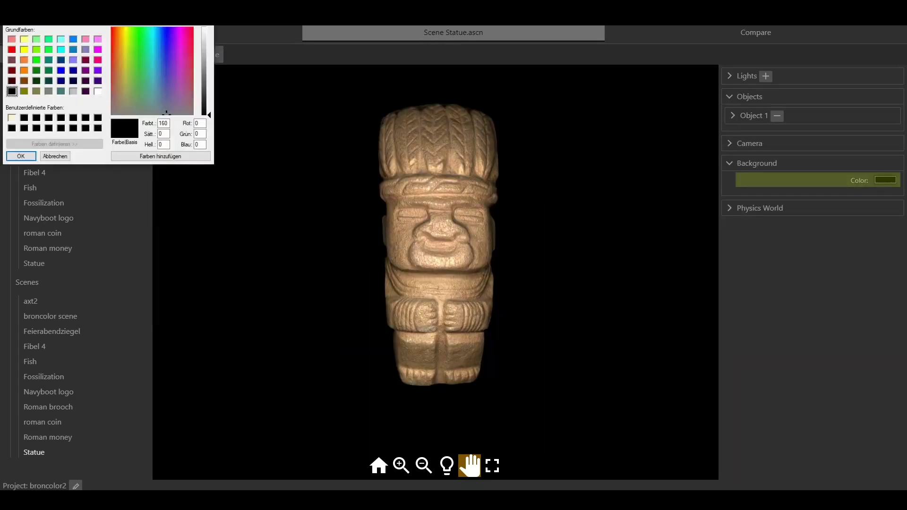
key("Right")
key("Right")
key("Right")
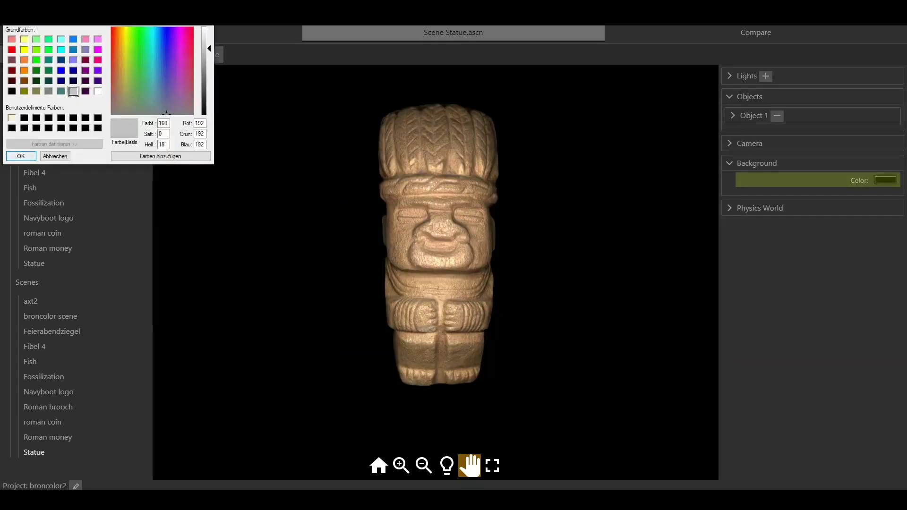
key("Return")
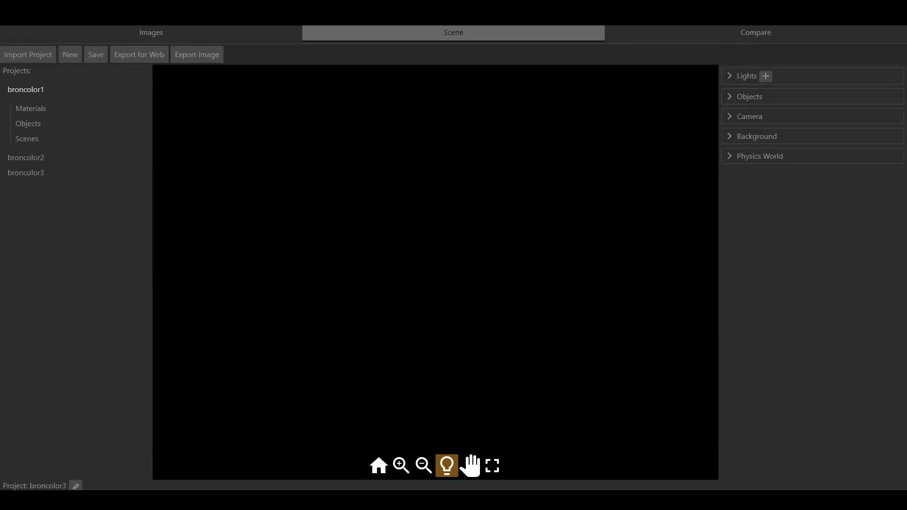
Expand the broncolor2 and broncolor3 projects and open the Statue scene
left_click(26, 157)
left_click(26, 226)
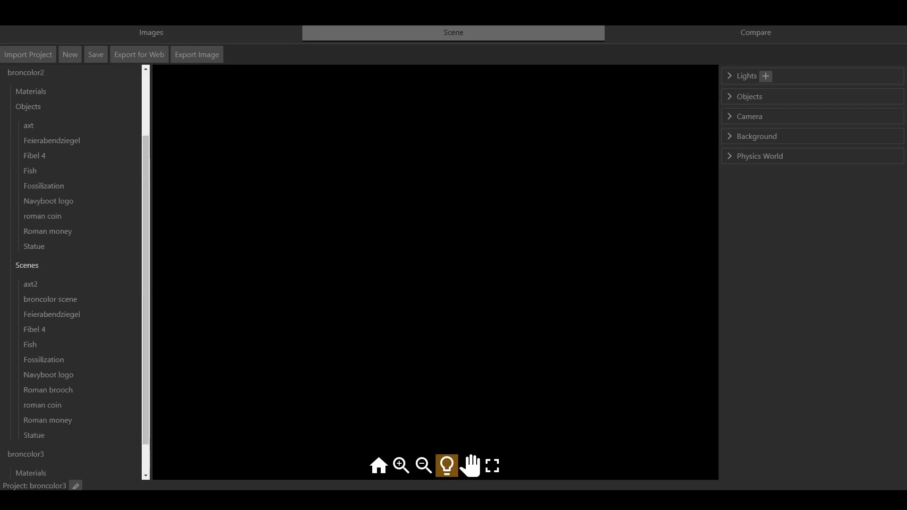
left_click(34, 436)
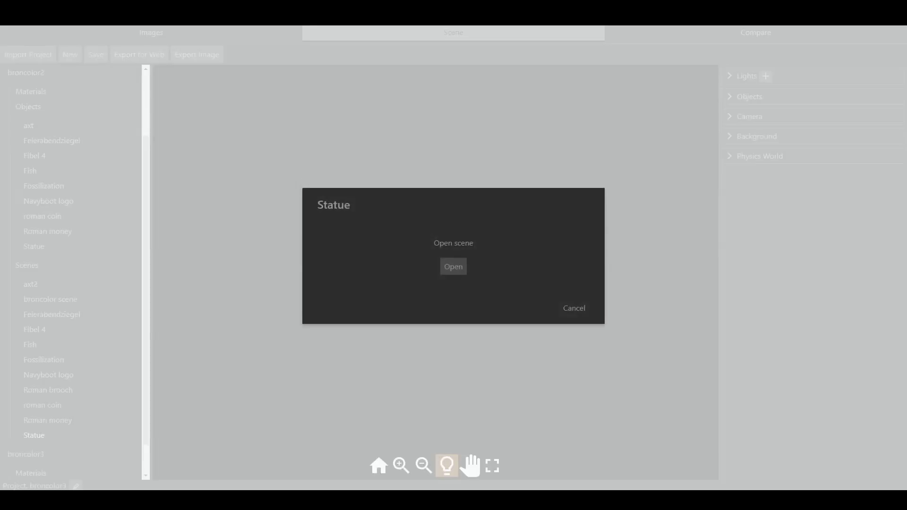
left_click(453, 267)
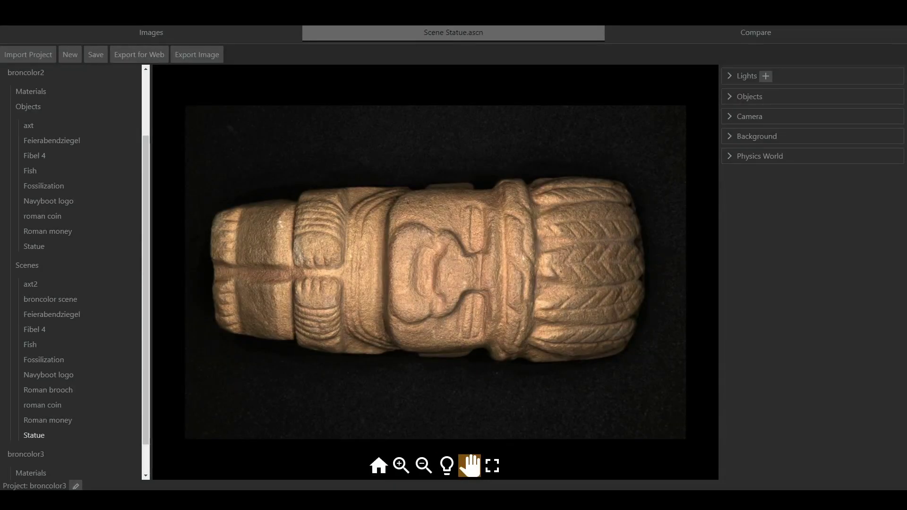
Create a new scene named 'figure demo' and add the muenze roemisch 1 coin to it
left_click(70, 55)
type("figure demo")
key("Return")
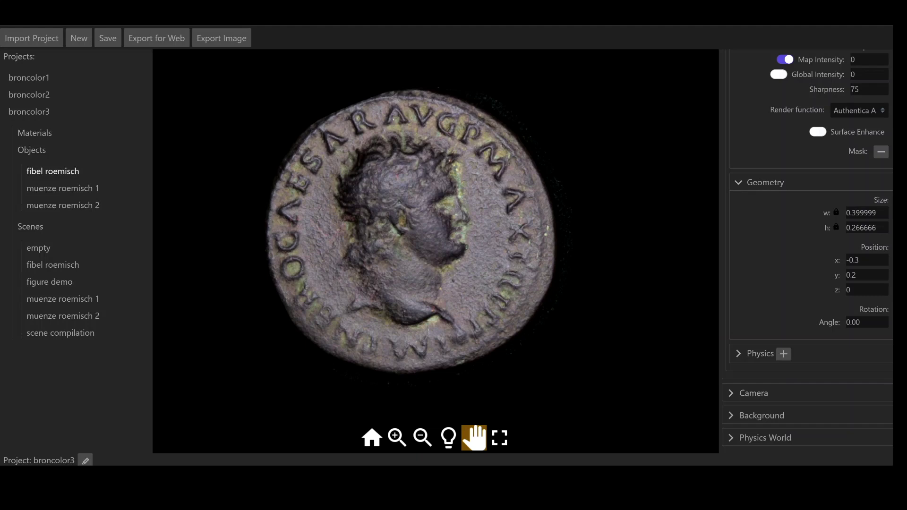
left_click(63, 187)
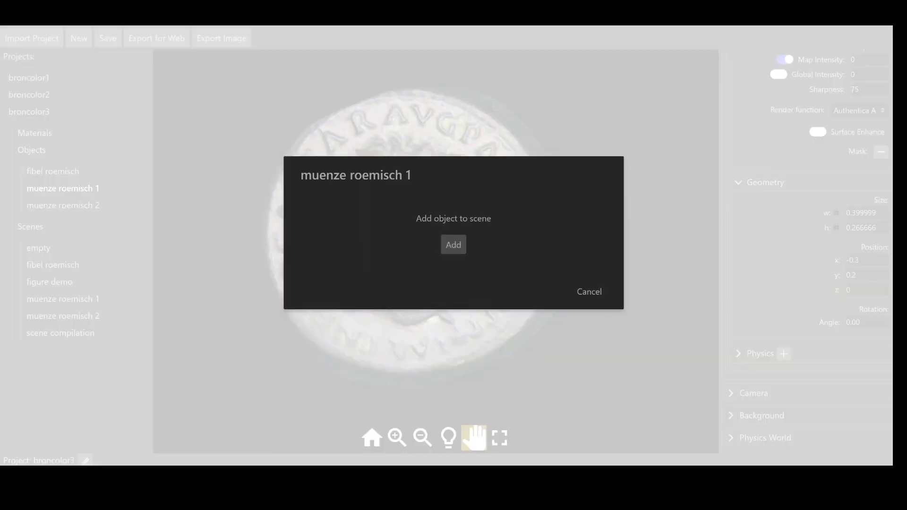
left_click(454, 245)
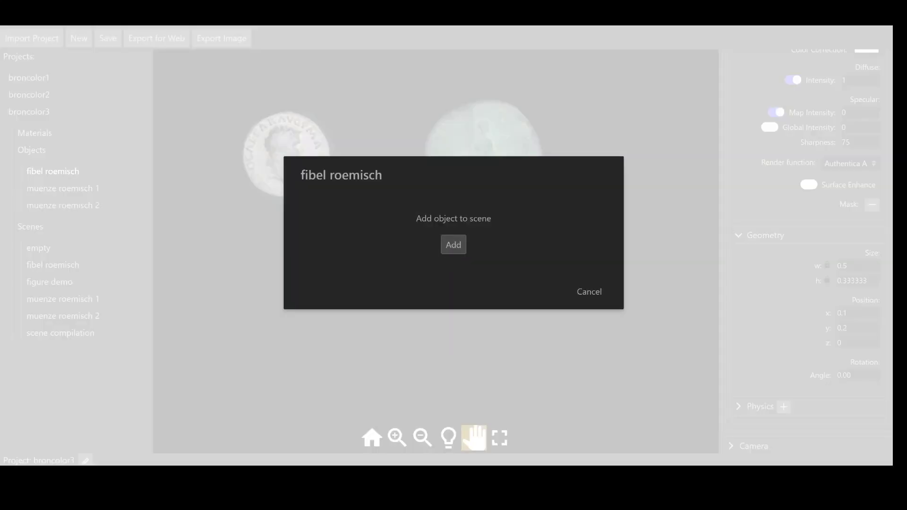
Add the fibel roemisch brooch with a mask, set it to full width and position it beneath the coins
left_click(454, 244)
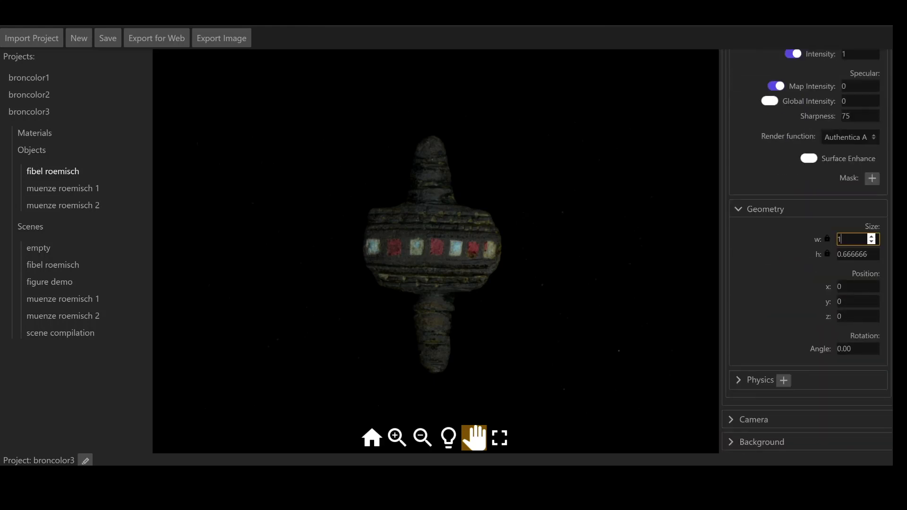
type("0.7")
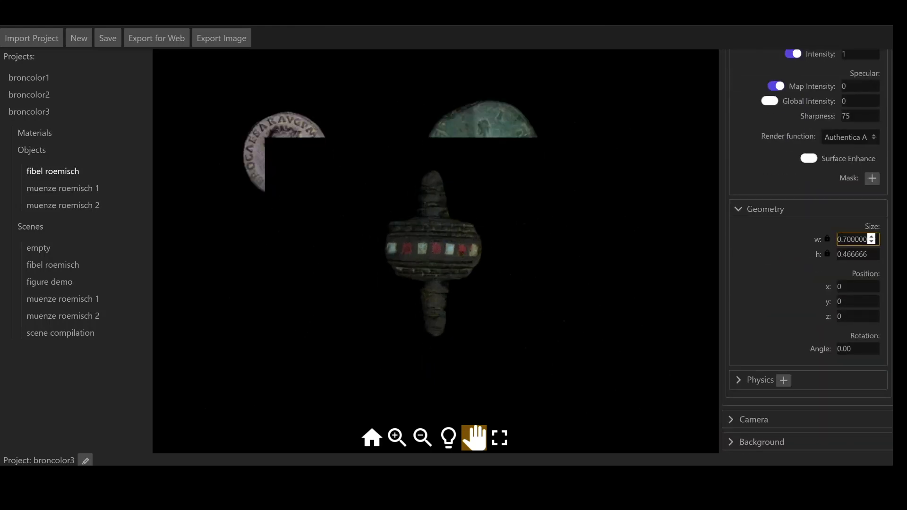
scroll(873, 285, "up", 1)
scroll(873, 285, "up", 2)
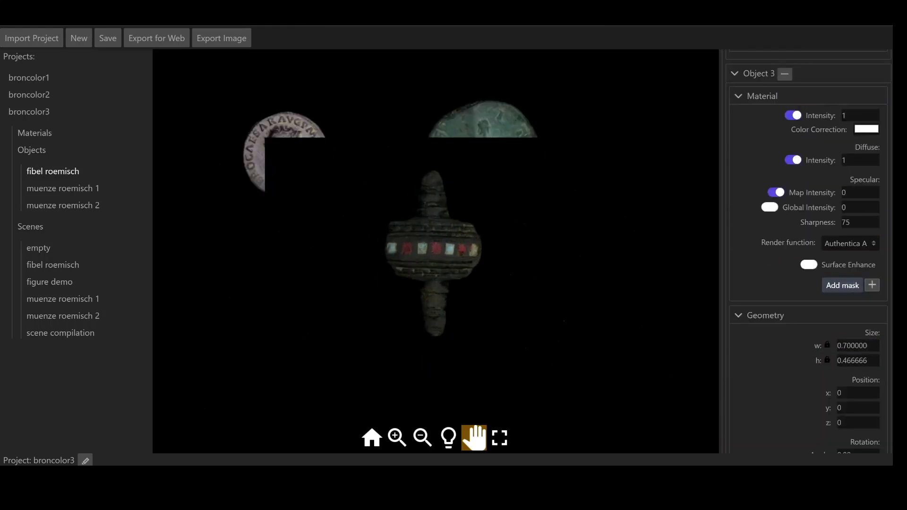
left_click(872, 285)
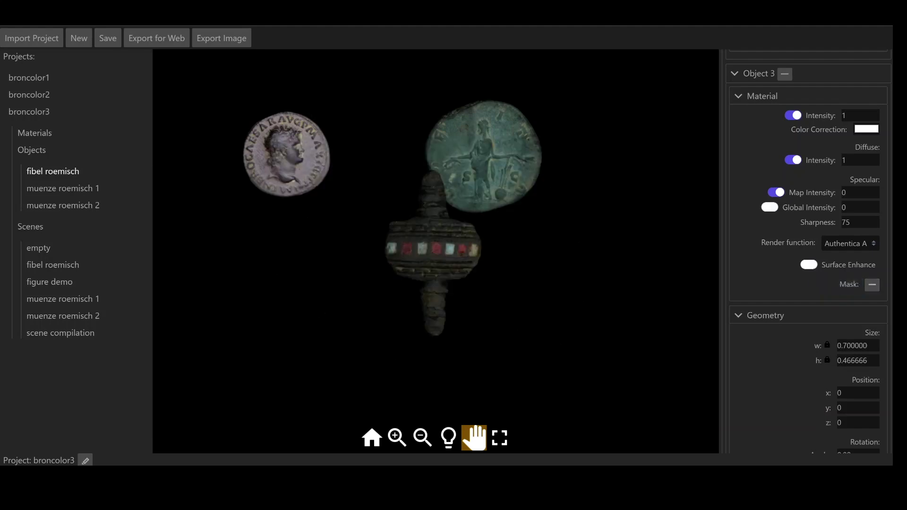
left_click(857, 393)
type("-0.1")
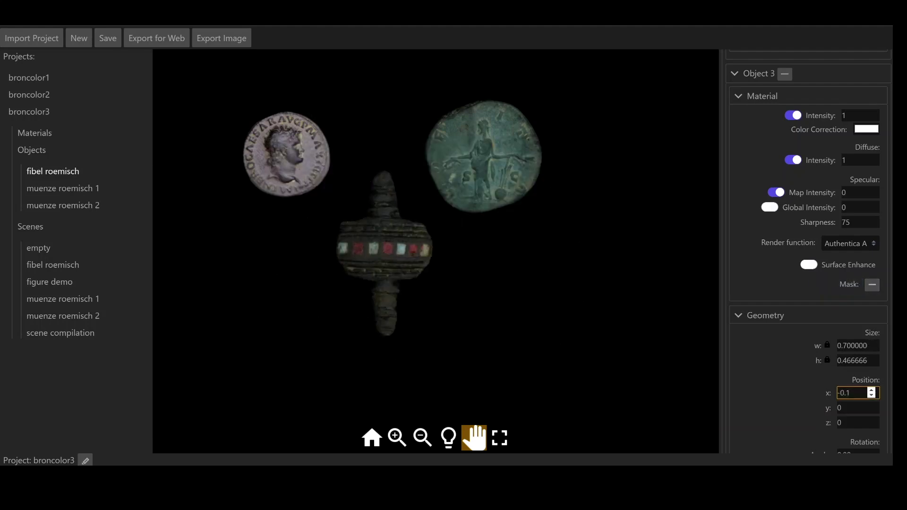
left_click(857, 408)
type("-0.1")
left_click(858, 346)
type("1")
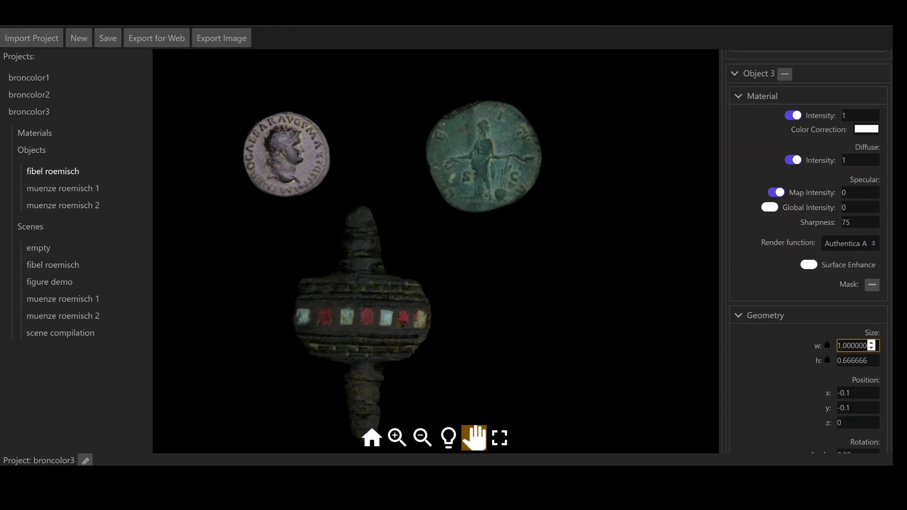
left_click(854, 393)
type("0")
key("Tab")
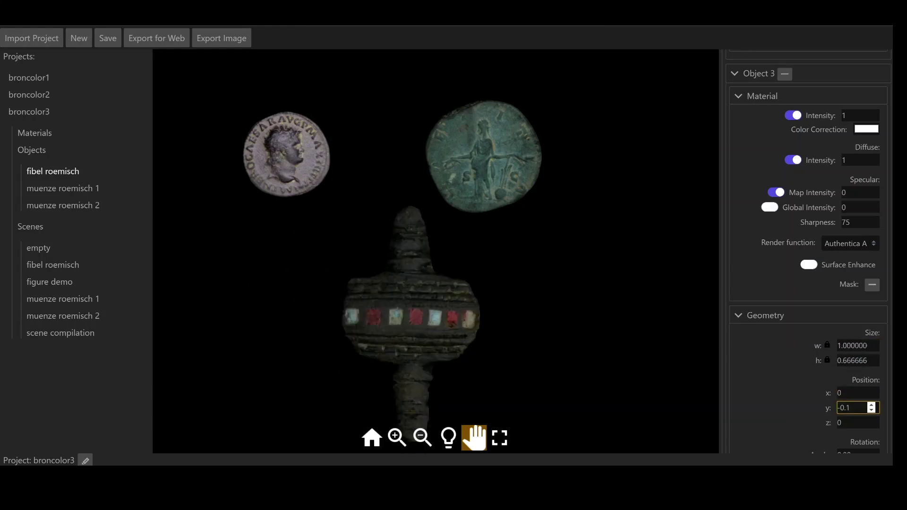
type("0")
key("shift+Tab")
type("0.2")
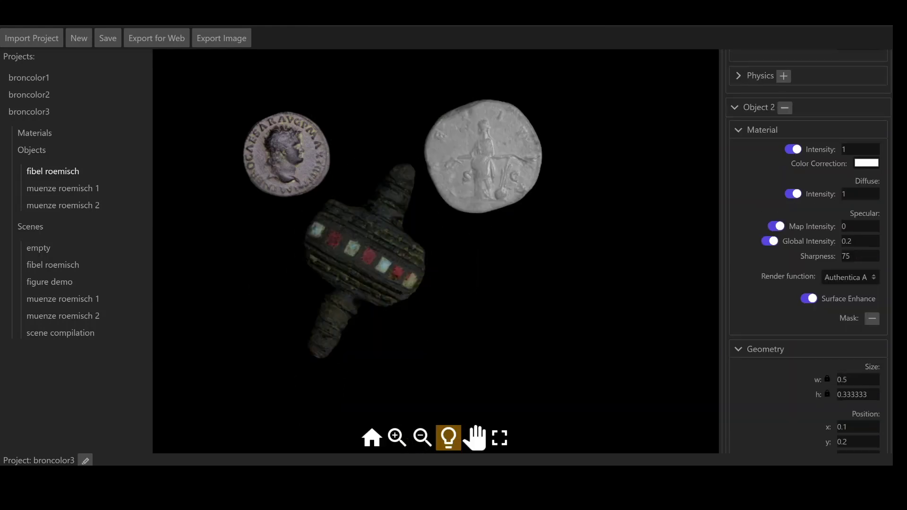